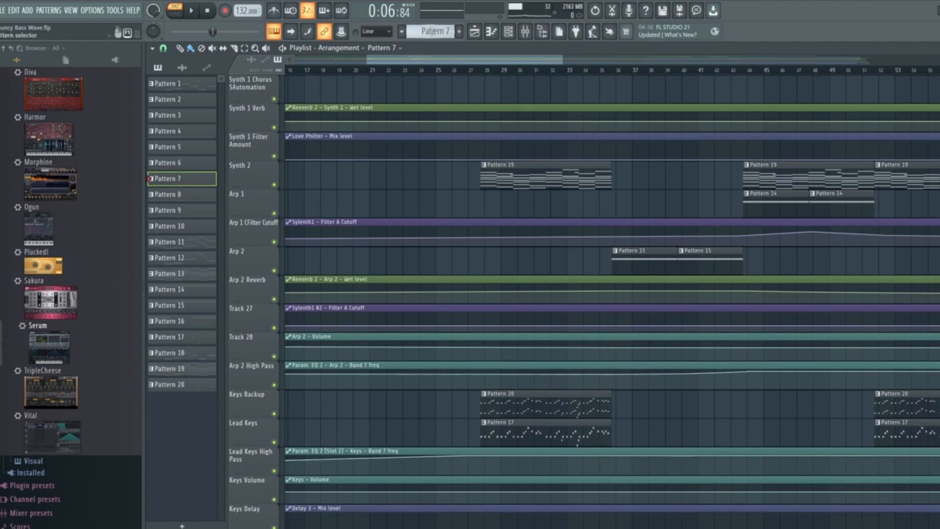
# - Switch to Pattern 17 and open the ARP 303 Pulse instrument from the channel rack
pyautogui.click(430, 31)
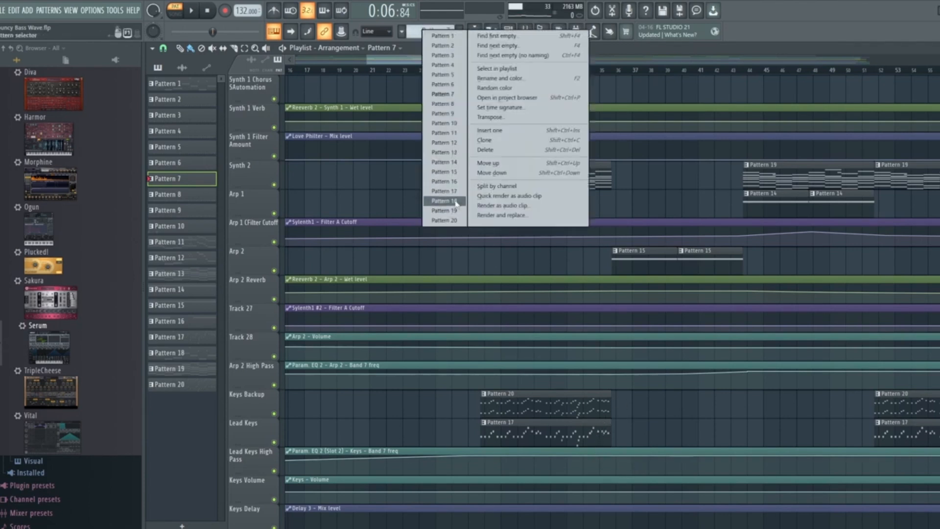
pyautogui.click(444, 191)
pyautogui.press('F6')
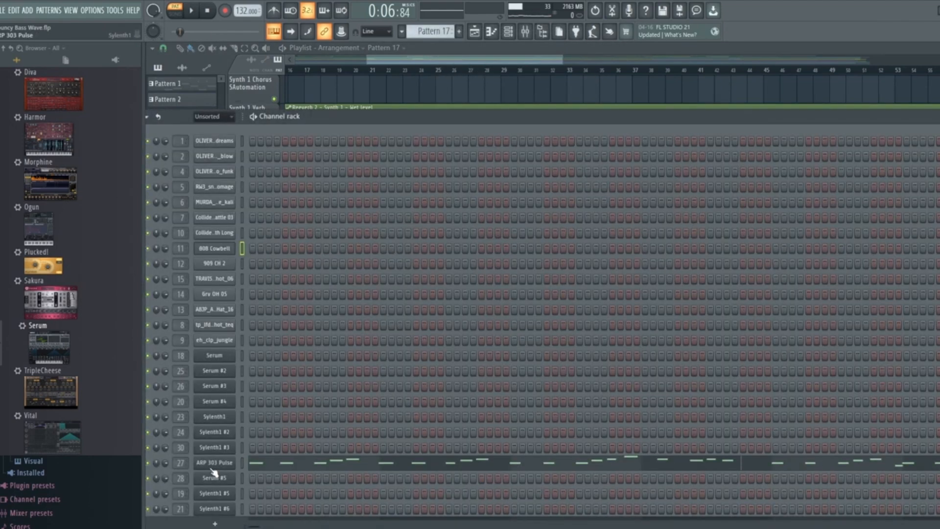
pyautogui.click(216, 464)
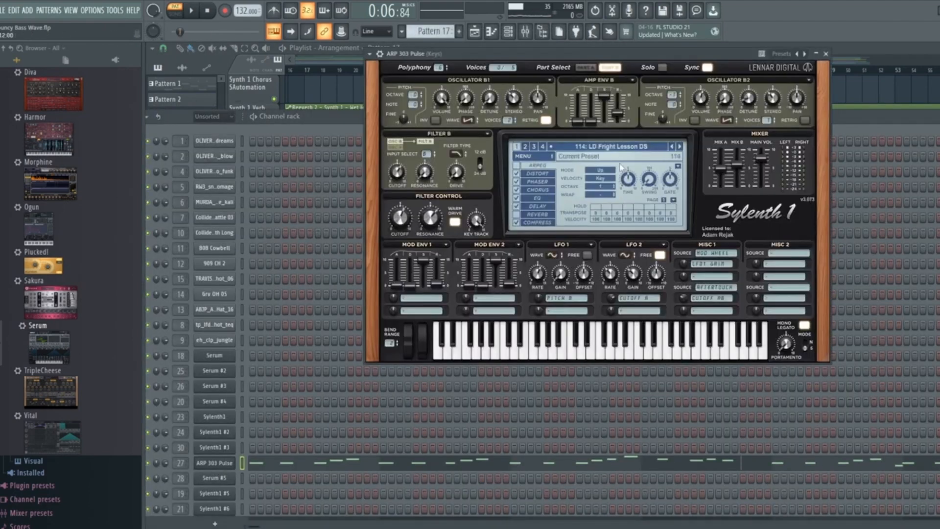
# - Audition the ARP 303 Pulse sound with a few keyboard notes, play Pattern 17, and stop playback
pyautogui.press('c')
pyautogui.press('x')
pyautogui.press('v')
pyautogui.click(192, 15)
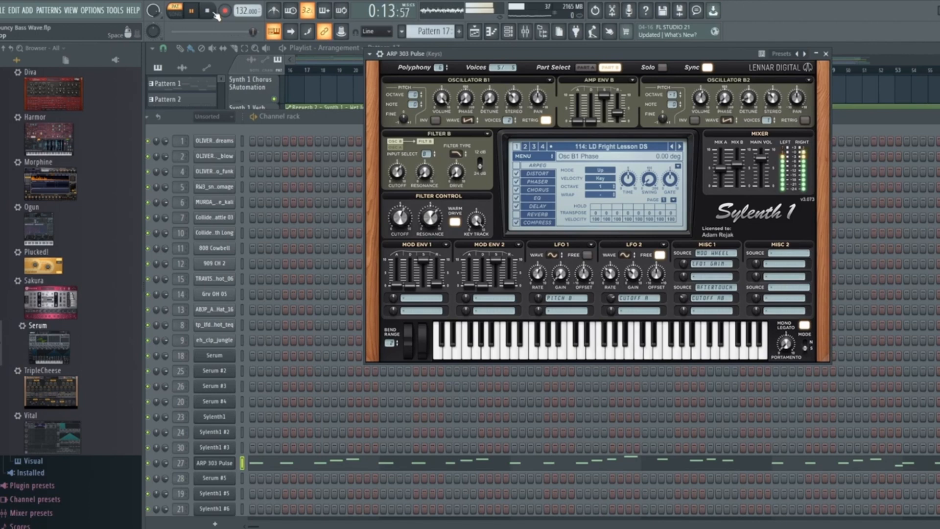
pyautogui.click(212, 12)
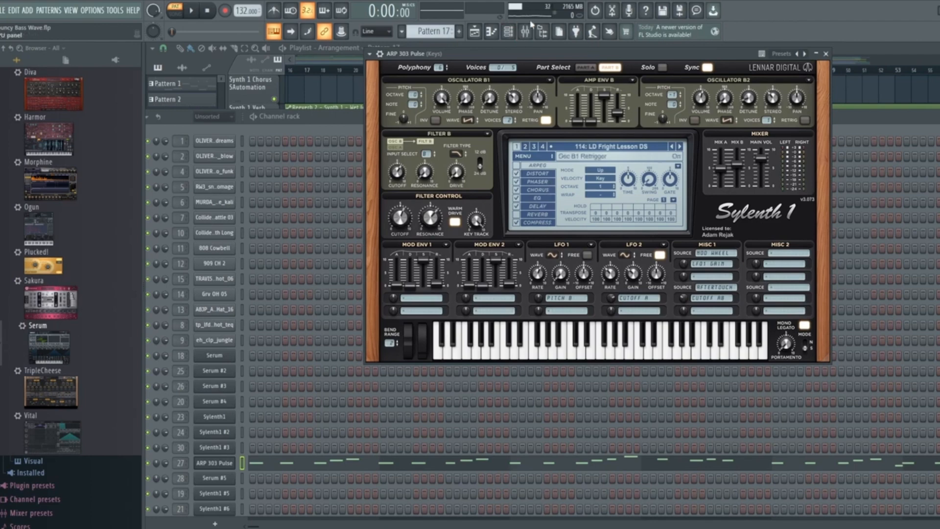
# - Open the mixer and inspect the OTT and FabFilter Saturn effects on the Keys track, including Saturn's second band
pyautogui.click(528, 33)
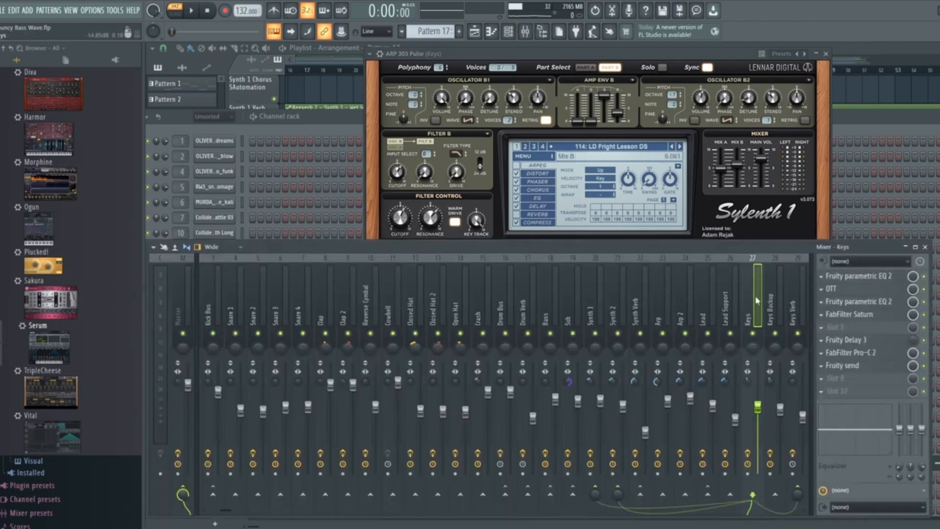
pyautogui.click(857, 288)
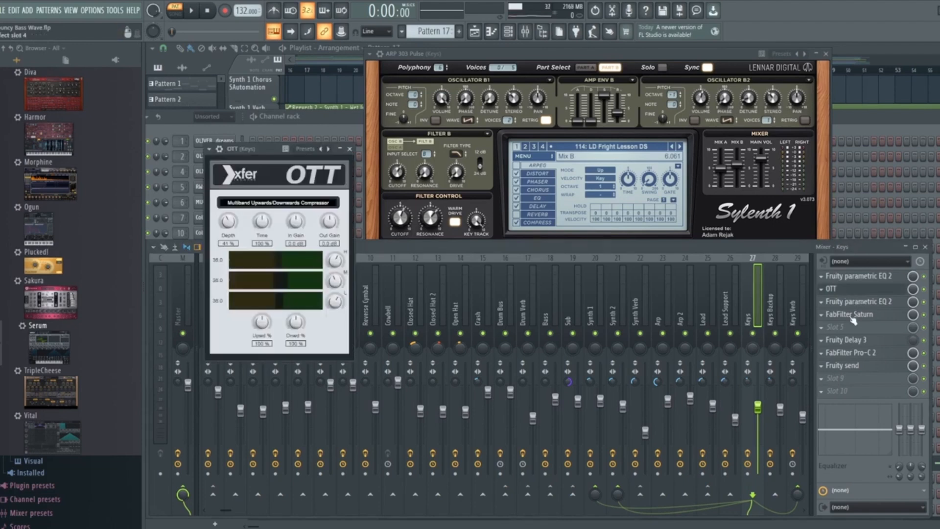
pyautogui.click(852, 316)
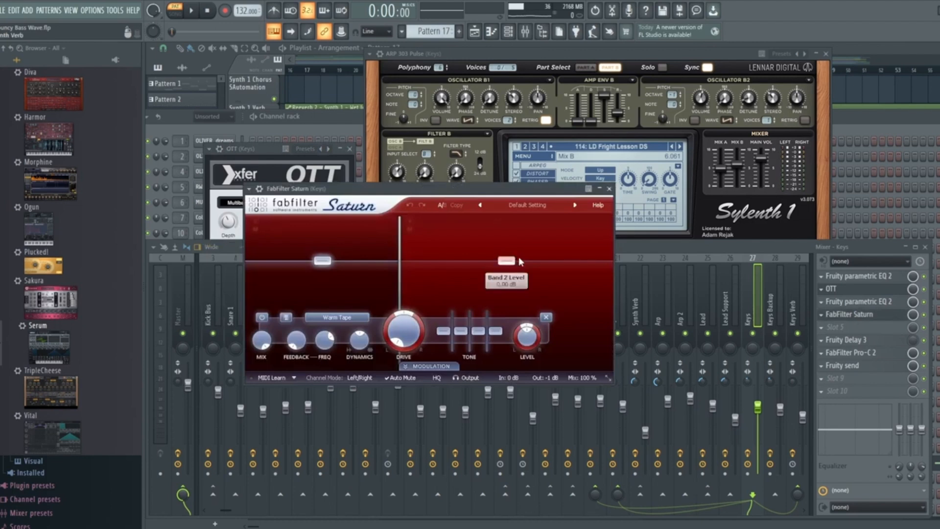
pyautogui.click(563, 251)
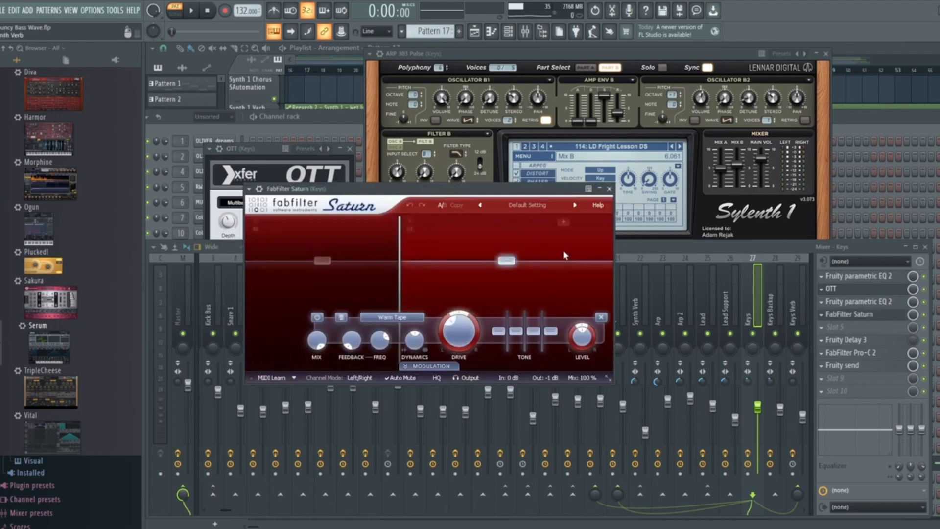
pyautogui.click(757, 242)
# - Inspect Fruity Delay 3 on the Keys track and the effect chains of the Keys Verb and Keys Backup tracks
pyautogui.click(854, 343)
pyautogui.click(853, 343)
pyautogui.click(854, 343)
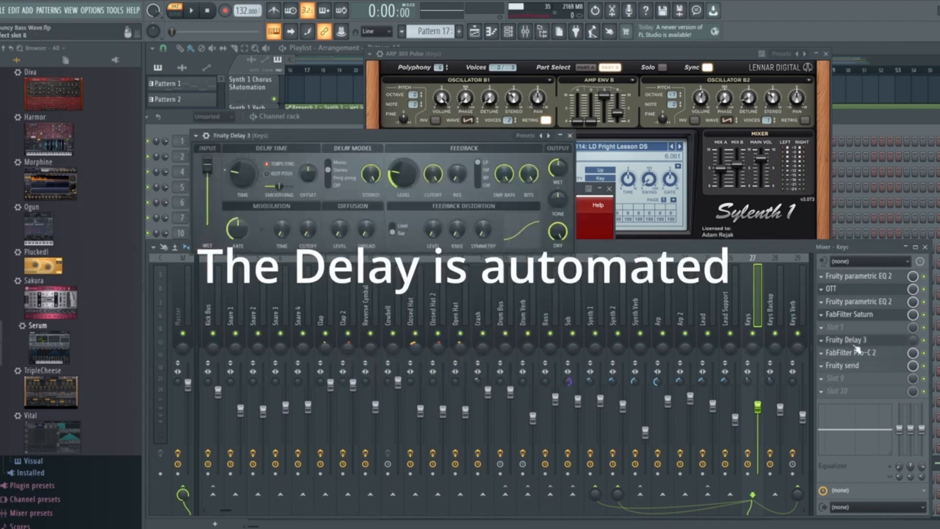
pyautogui.click(801, 310)
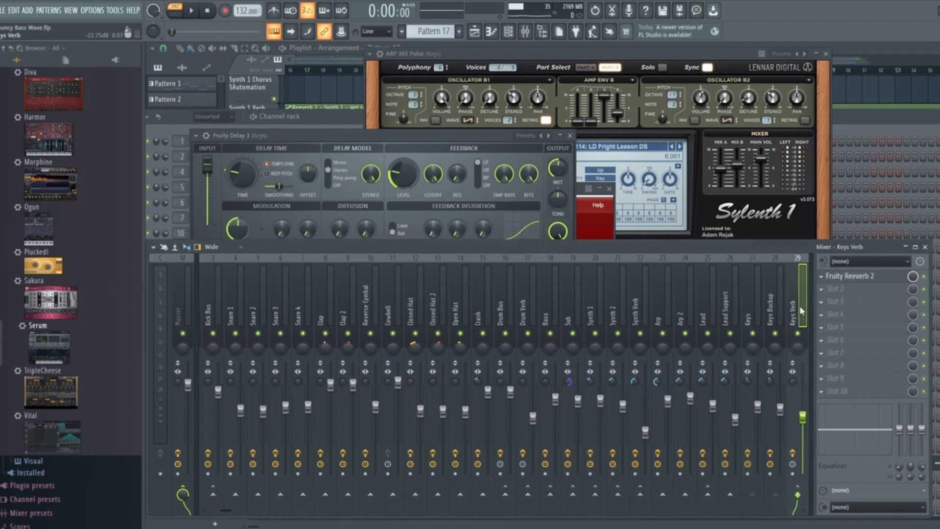
pyautogui.click(772, 308)
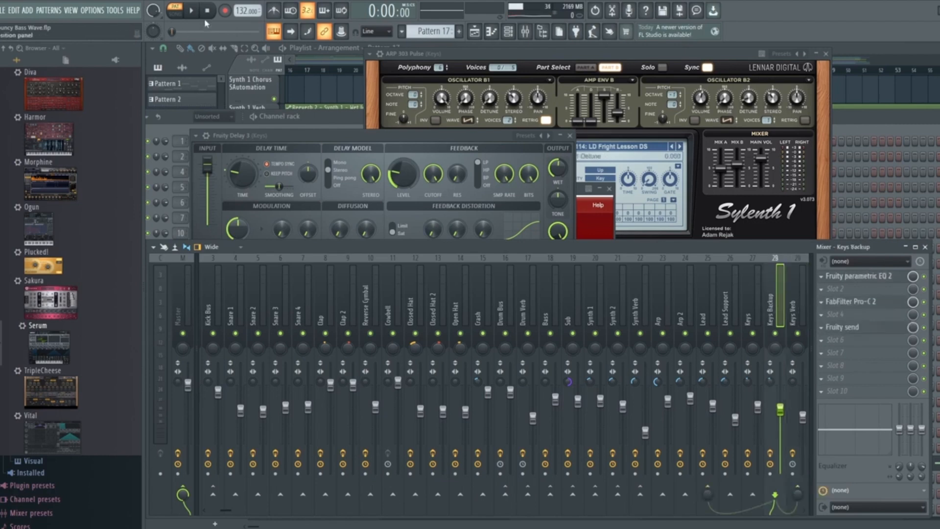
# - Switch to Pattern 20, play its Serum #5 backup part, and stop playback
pyautogui.click(433, 31)
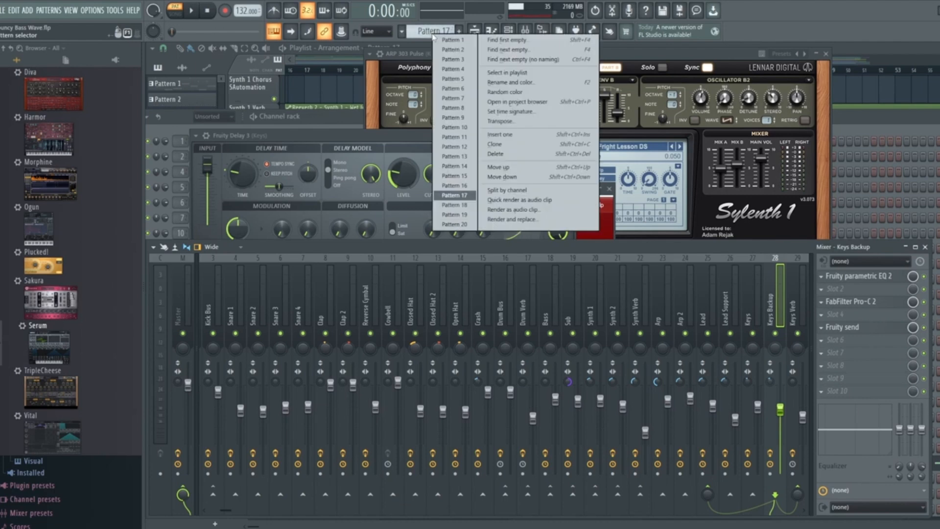
pyautogui.click(455, 224)
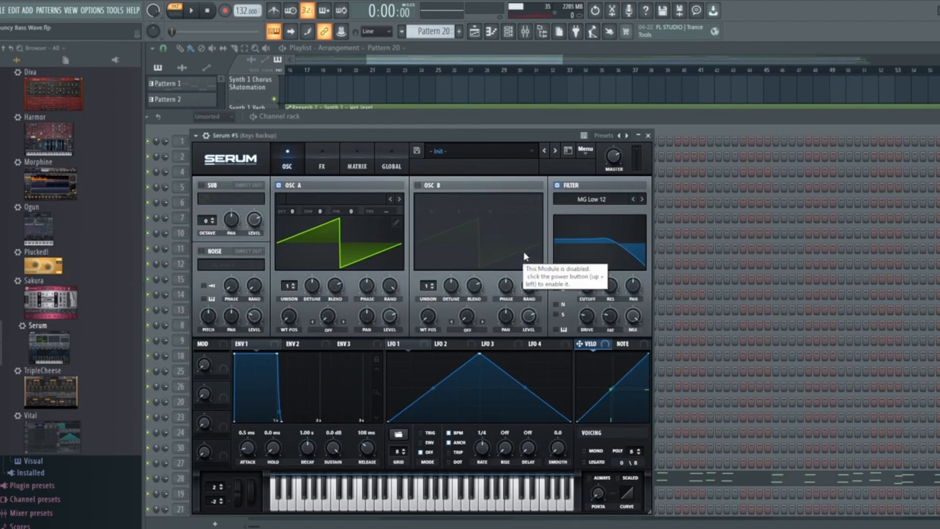
pyautogui.click(191, 10)
pyautogui.click(207, 10)
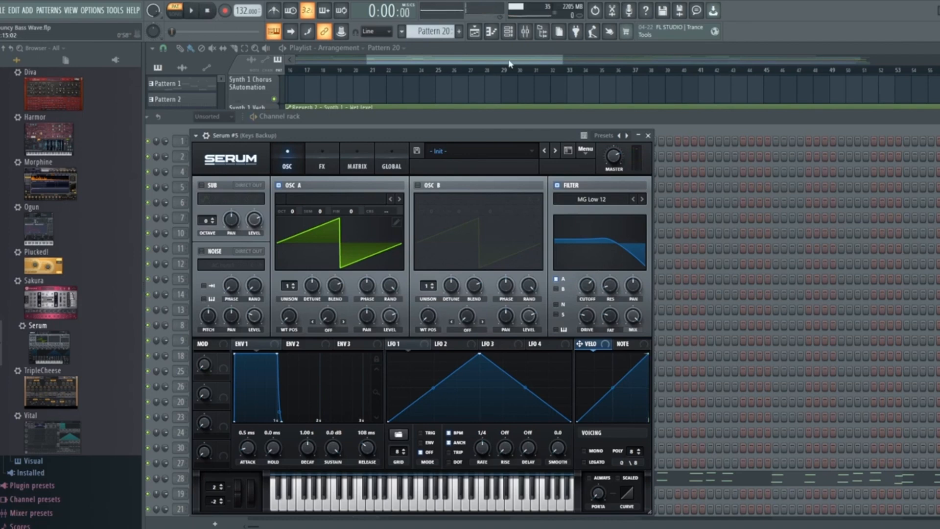
# - Return to the playlist, bring up the mixer, and audition the arrangement section containing the Keys Backup and Lead Keys clips
pyautogui.click(508, 39)
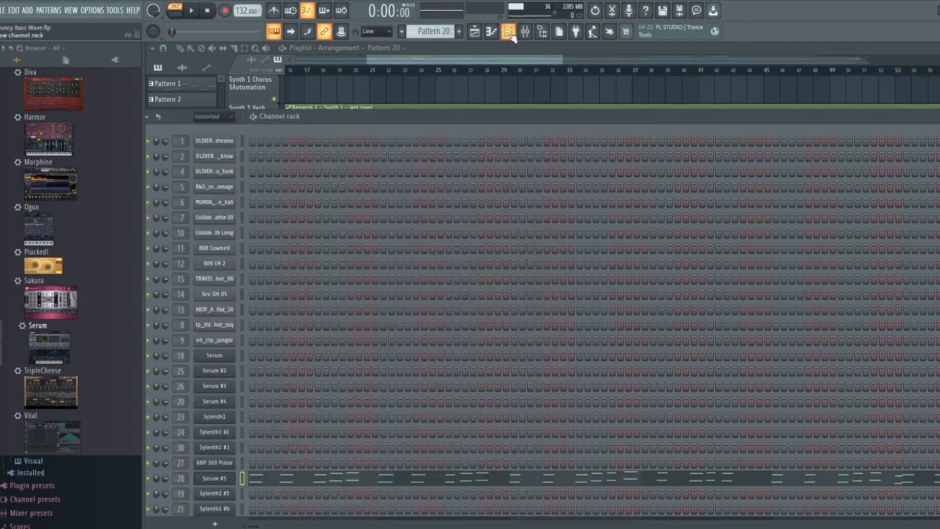
pyautogui.click(475, 32)
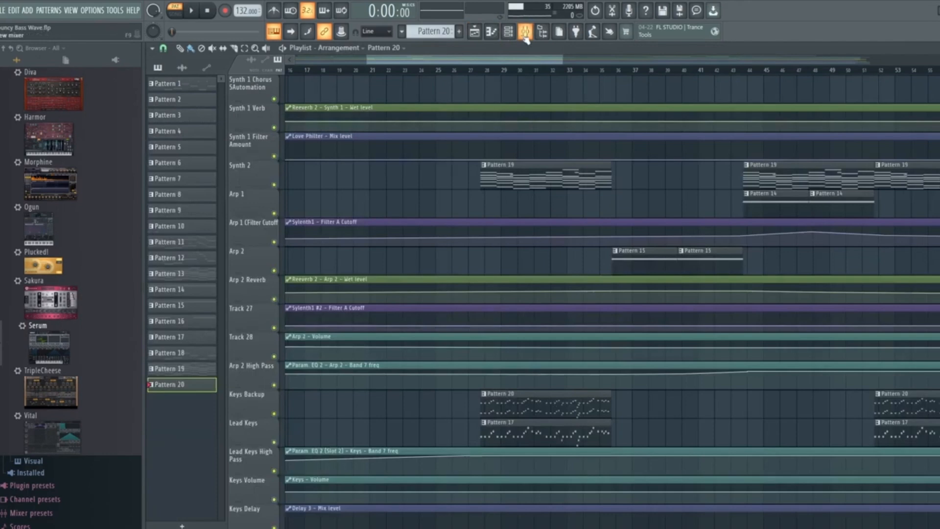
pyautogui.click(525, 33)
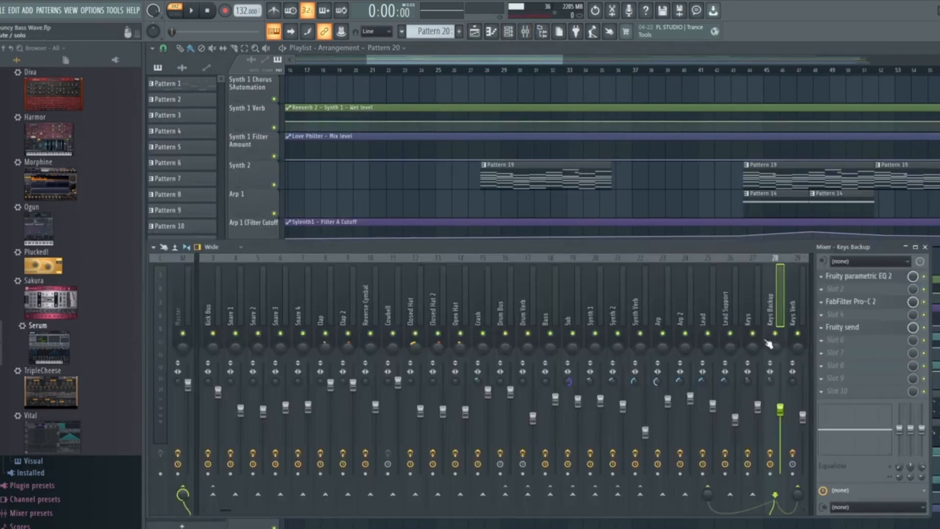
pyautogui.click(193, 11)
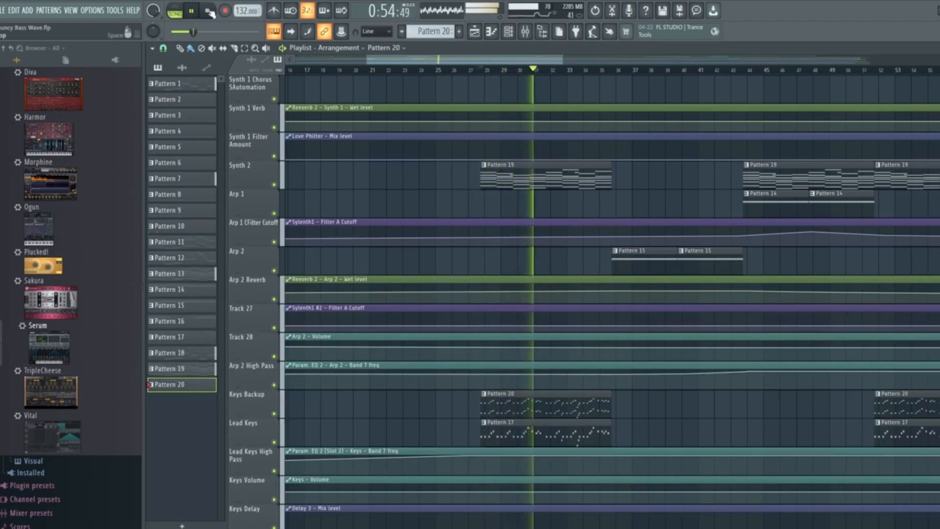
pyautogui.click(209, 11)
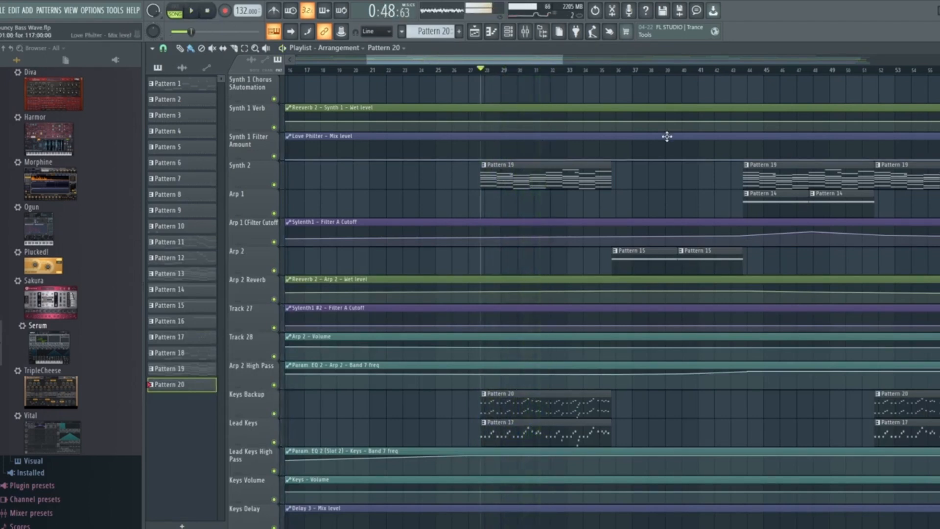
# - Open the Serum #5 piano roll for Pattern 20 and show the mixer over it
pyautogui.click(512, 40)
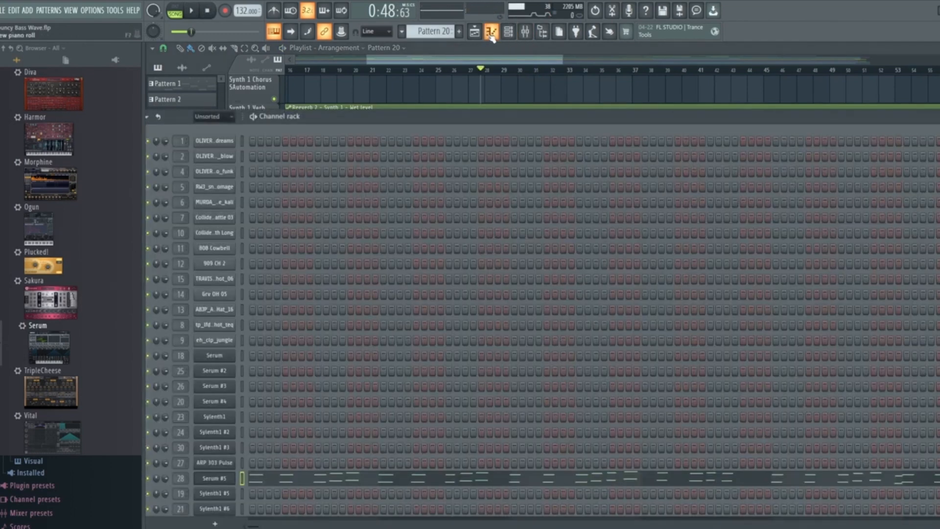
pyautogui.click(481, 39)
pyautogui.click(509, 39)
pyautogui.click(476, 37)
pyautogui.click(511, 38)
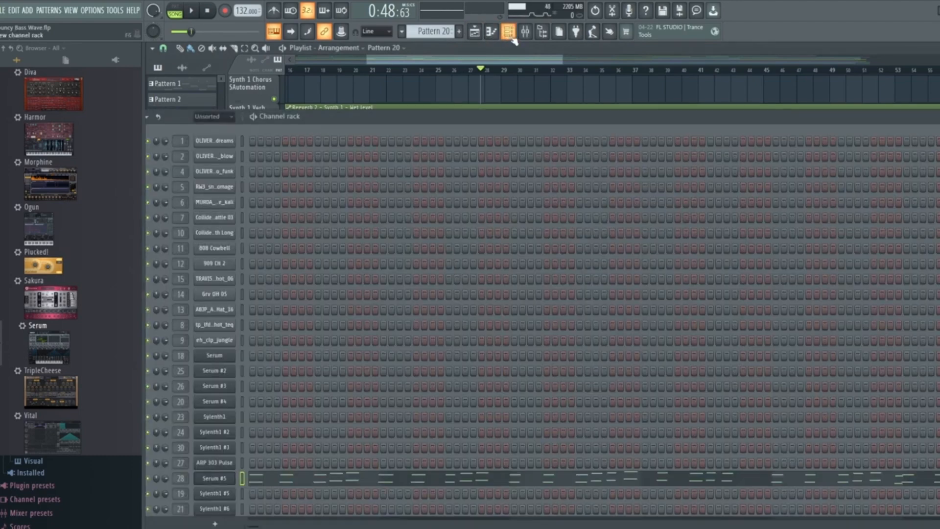
pyautogui.click(491, 38)
pyautogui.click(525, 37)
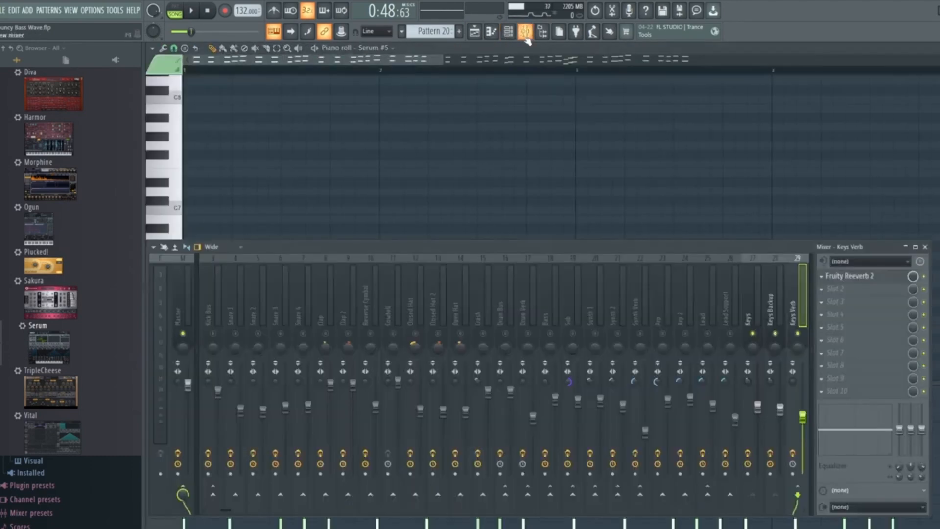
# - Compare the first Fruity parametric EQ 2 curves on the Keys Backup and Keys mixer tracks
pyautogui.click(768, 310)
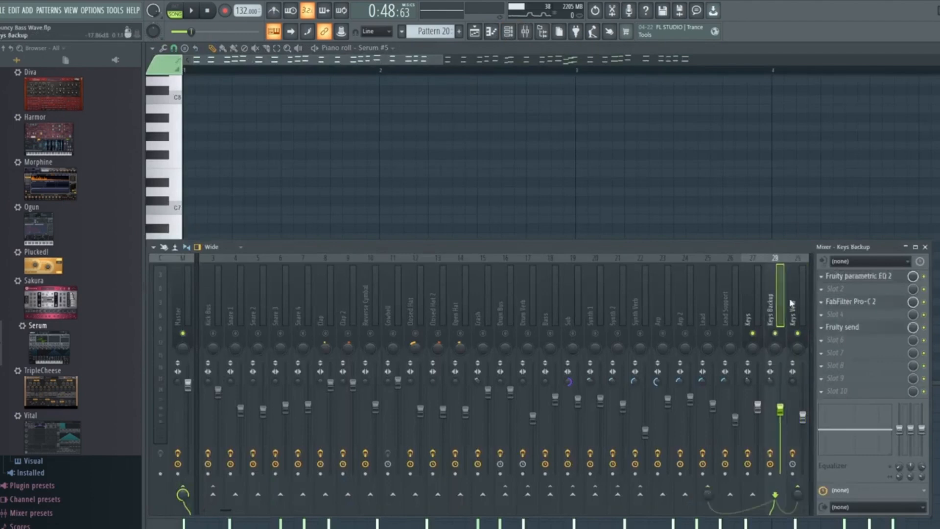
pyautogui.click(857, 277)
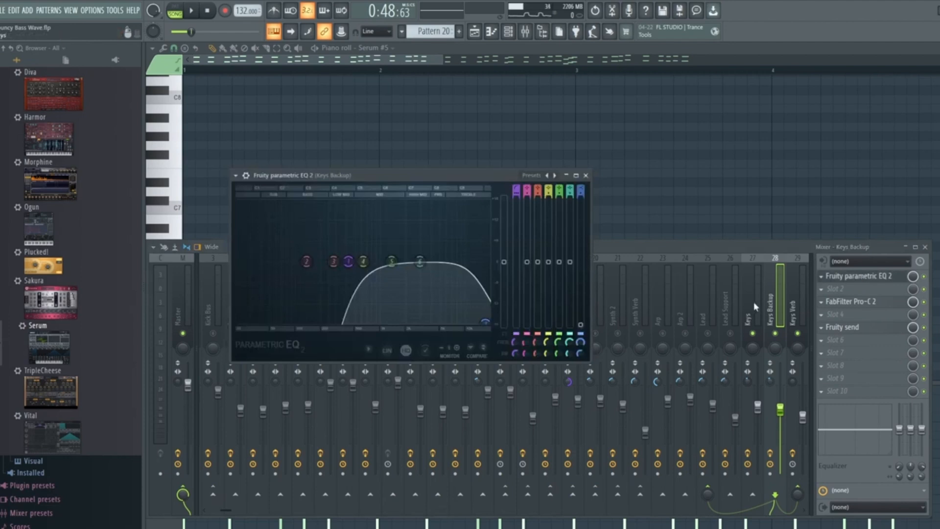
pyautogui.click(753, 301)
pyautogui.click(869, 277)
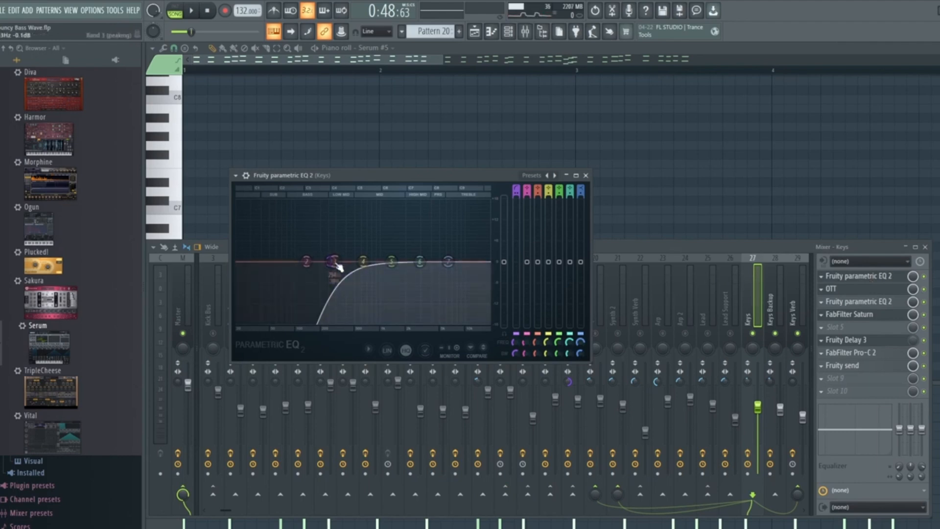
pyautogui.click(779, 302)
pyautogui.click(848, 277)
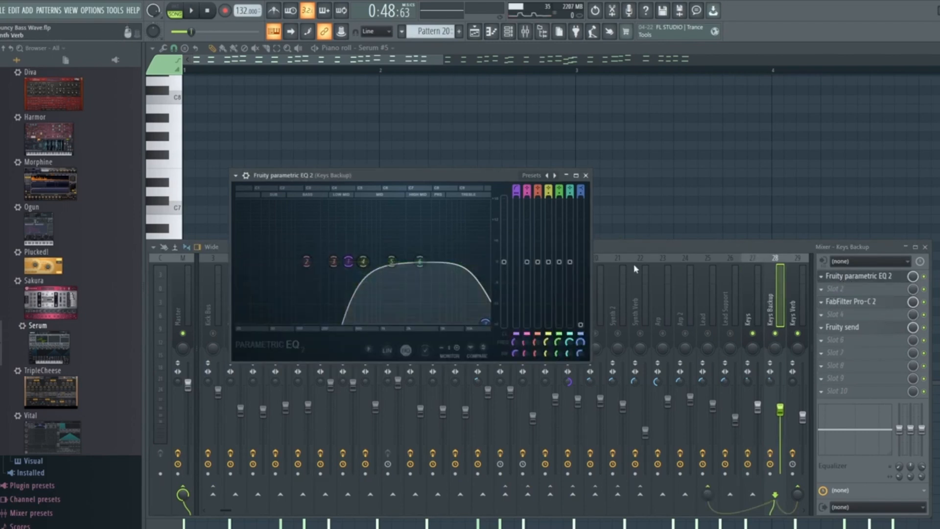
pyautogui.click(646, 253)
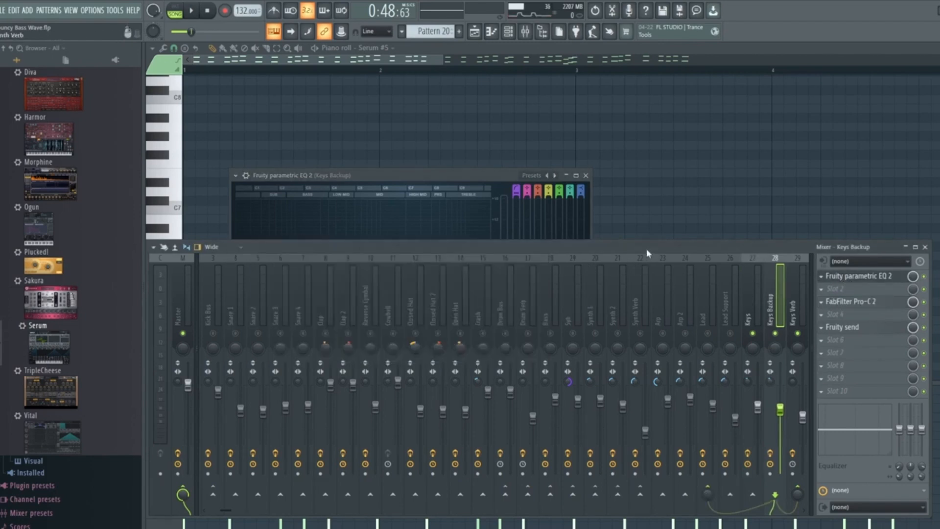
# - Toggle solo on the Keys mixer track
pyautogui.rightClick(754, 333)
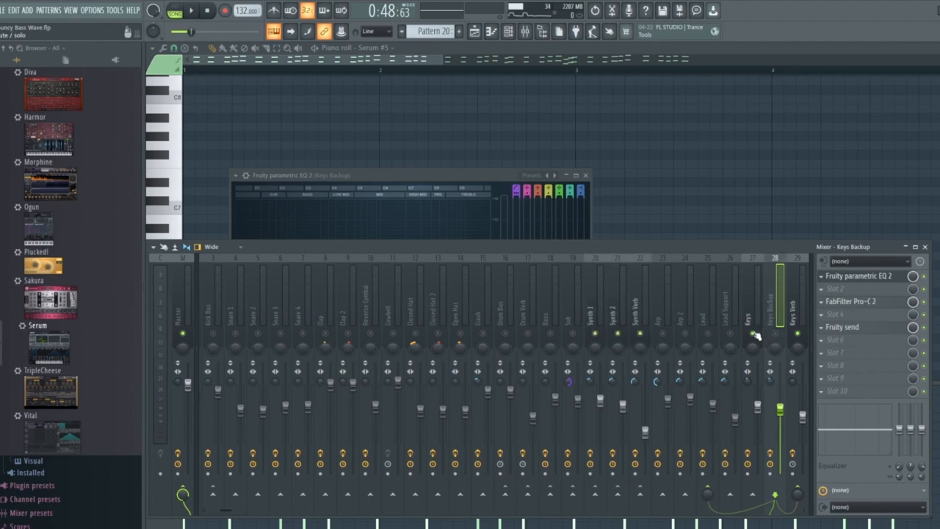
pyautogui.rightClick(754, 334)
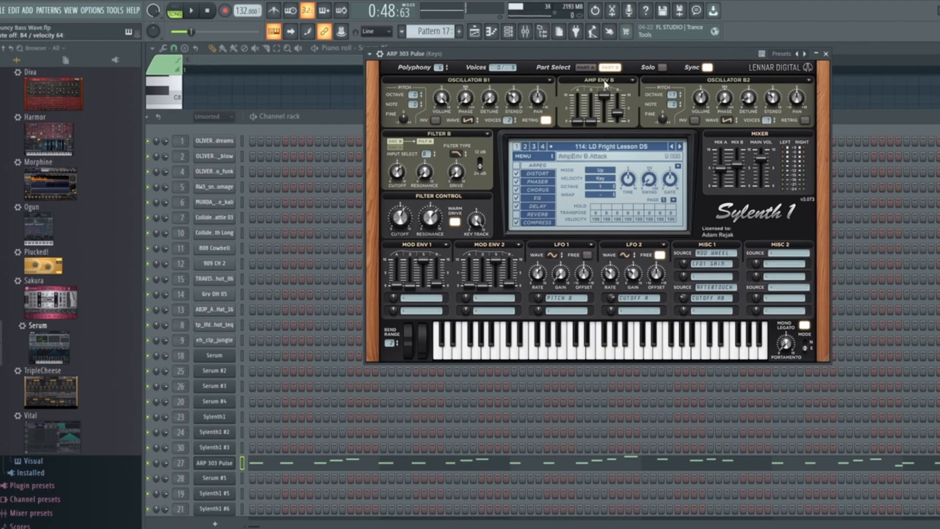
# - Compare Part A and Part B of the ARP 303 Pulse patch in Sylenth1, finishing on Part A
pyautogui.click(590, 68)
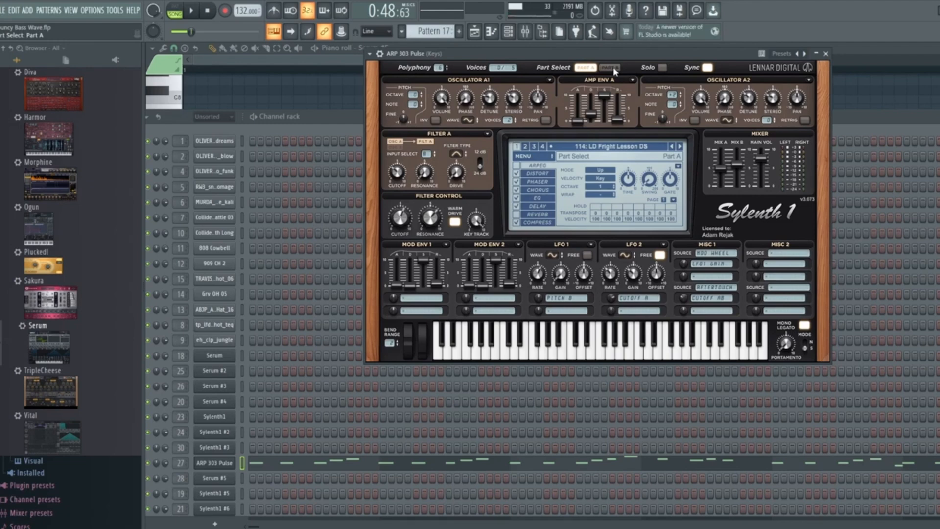
pyautogui.click(613, 67)
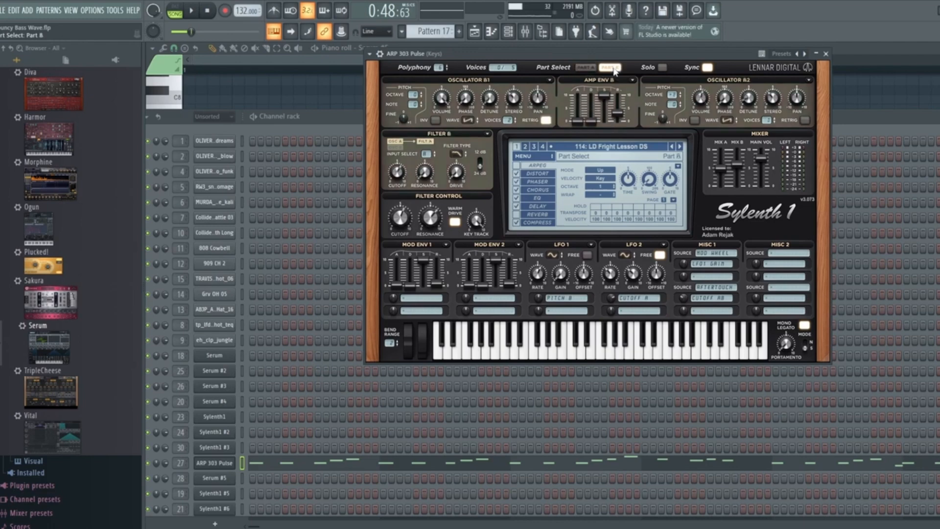
pyautogui.click(583, 68)
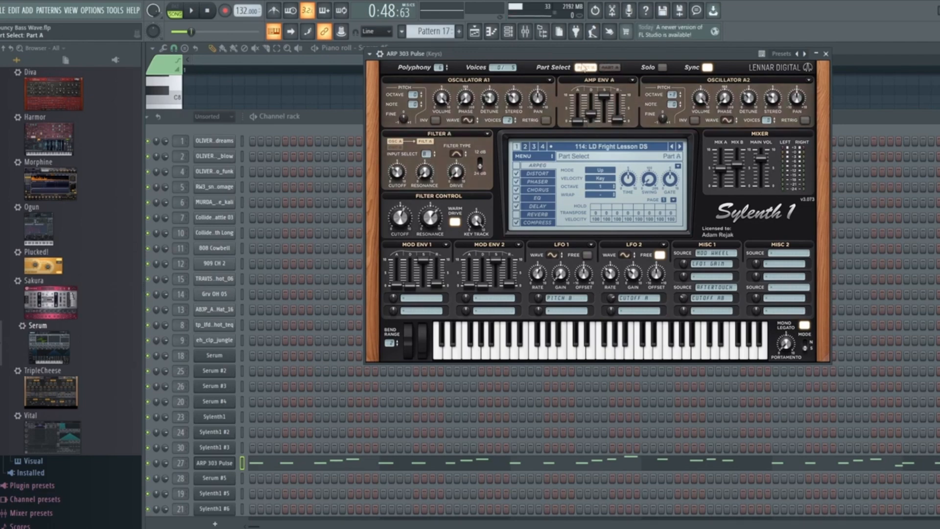